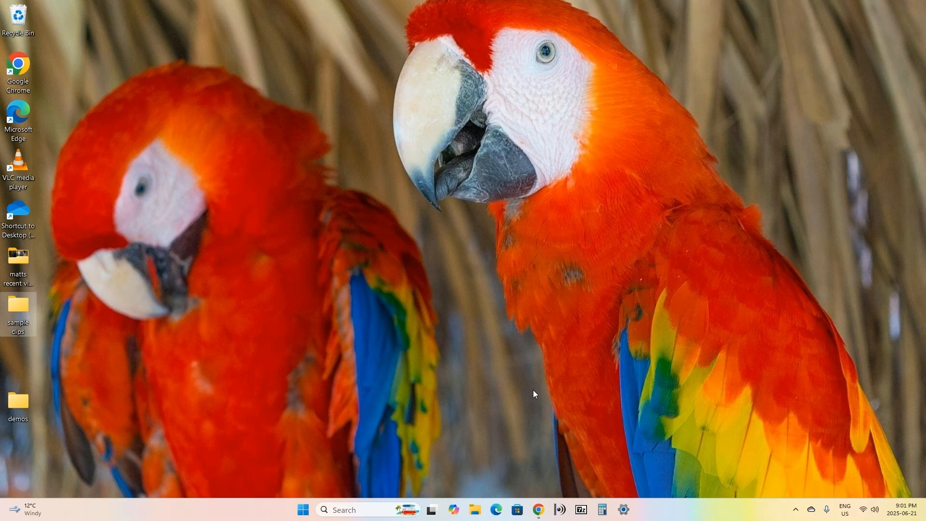
# - Switch to the Clipchamp home page in Chrome and create a new video from scratch
pyautogui.moveTo(541, 515)
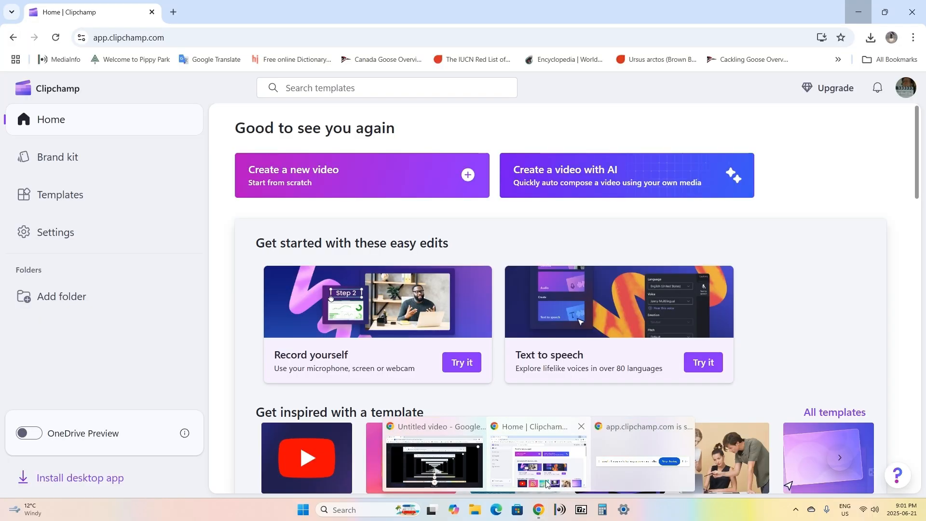
pyautogui.click(546, 483)
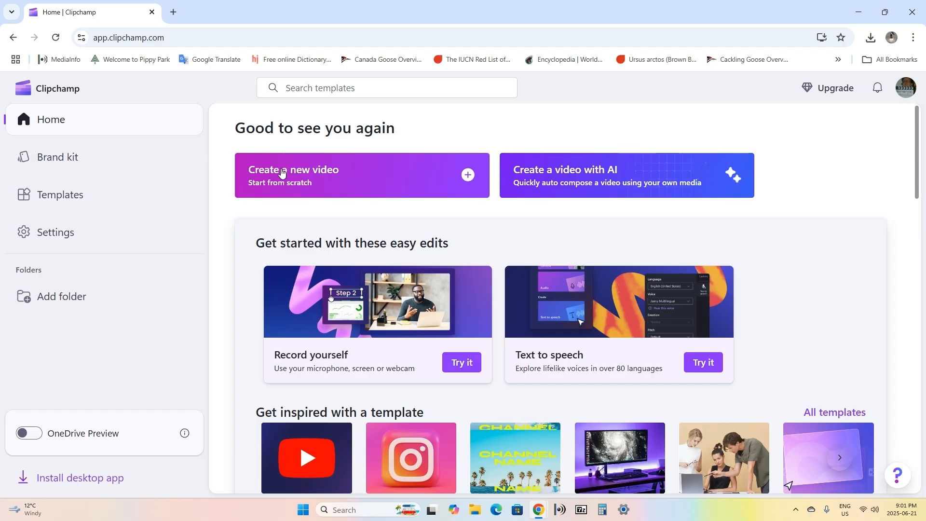
pyautogui.click(311, 180)
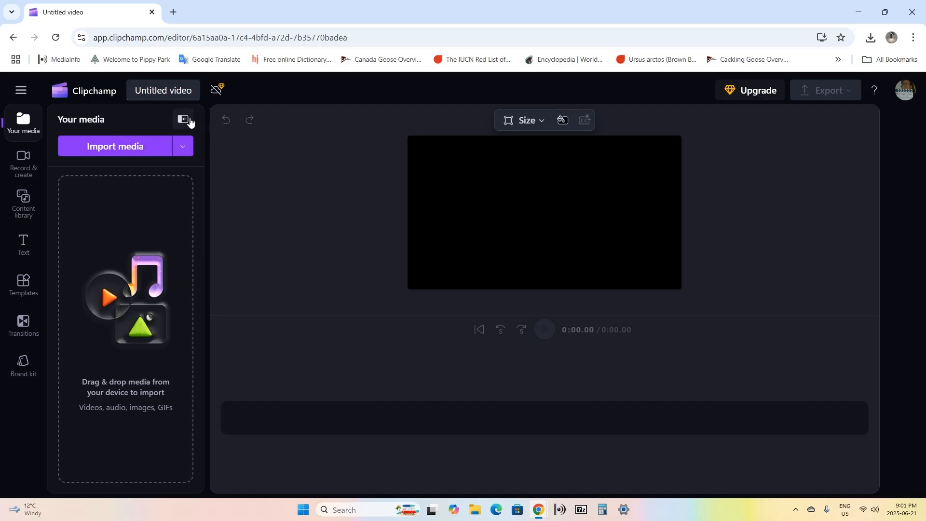
# - Name the video "muterd black and white filter" and set its aspect ratio to Wide 16:9
pyautogui.click(166, 91)
pyautogui.press('BackSpace')
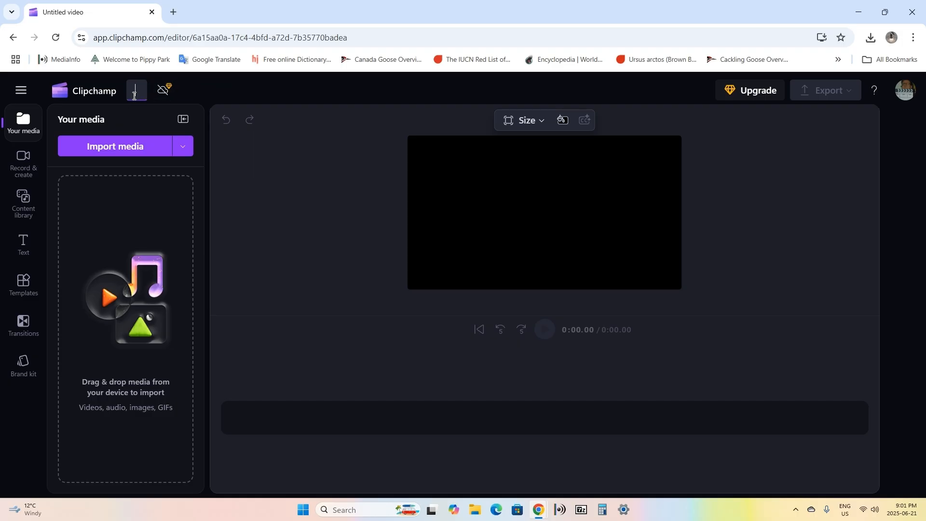
pyautogui.write('muterd b')
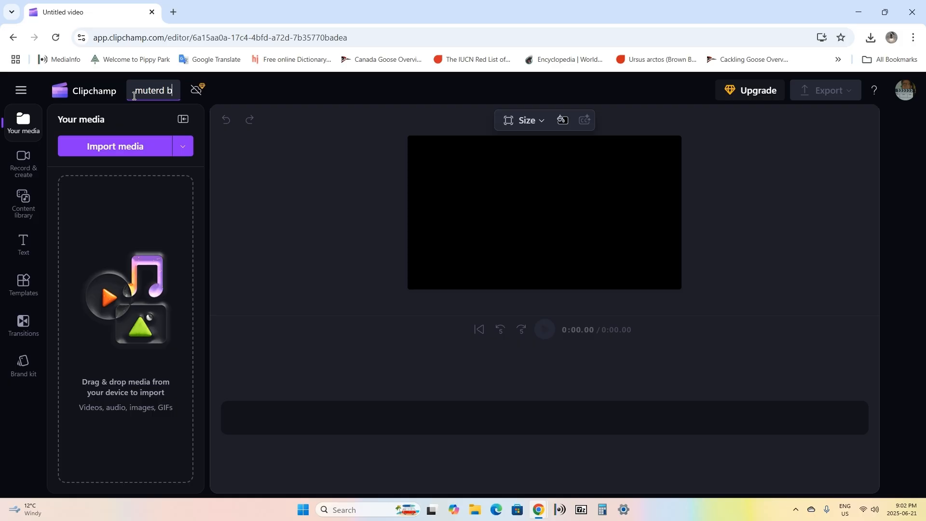
pyautogui.write('lack an')
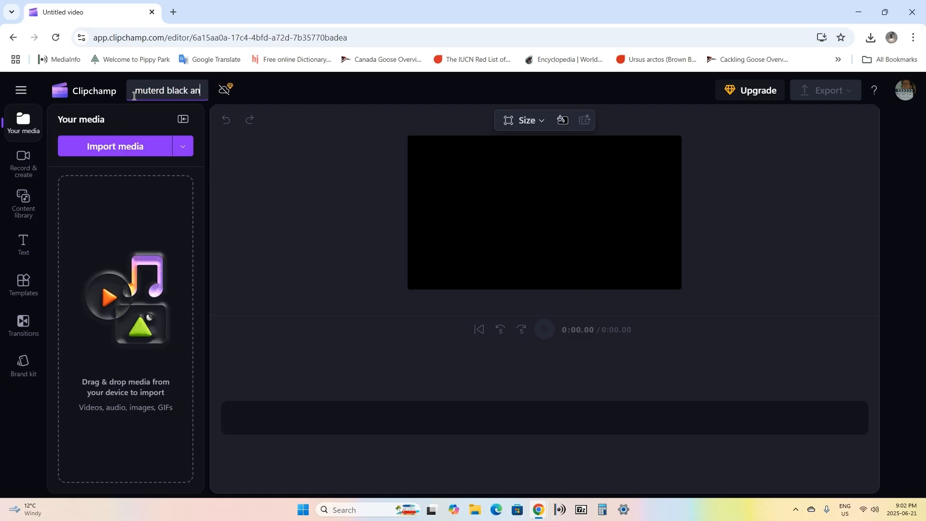
pyautogui.write('d white ')
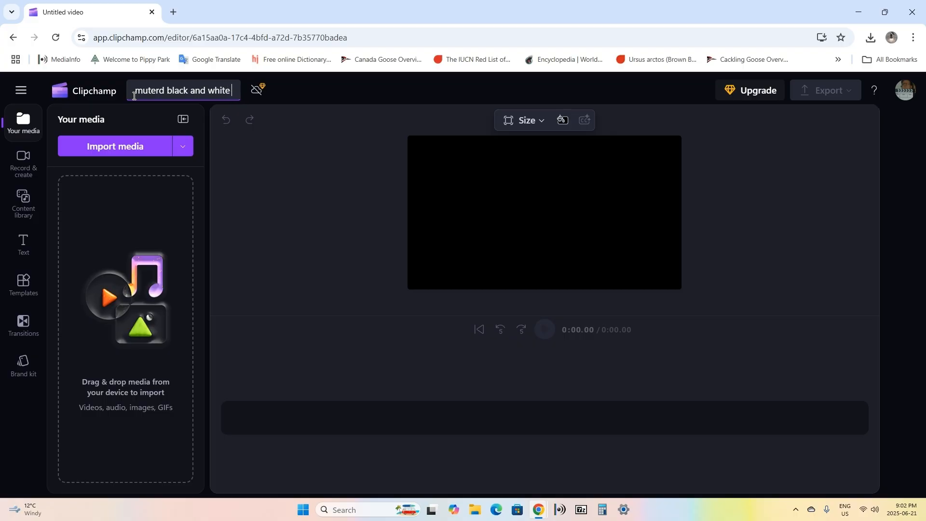
pyautogui.write('filter')
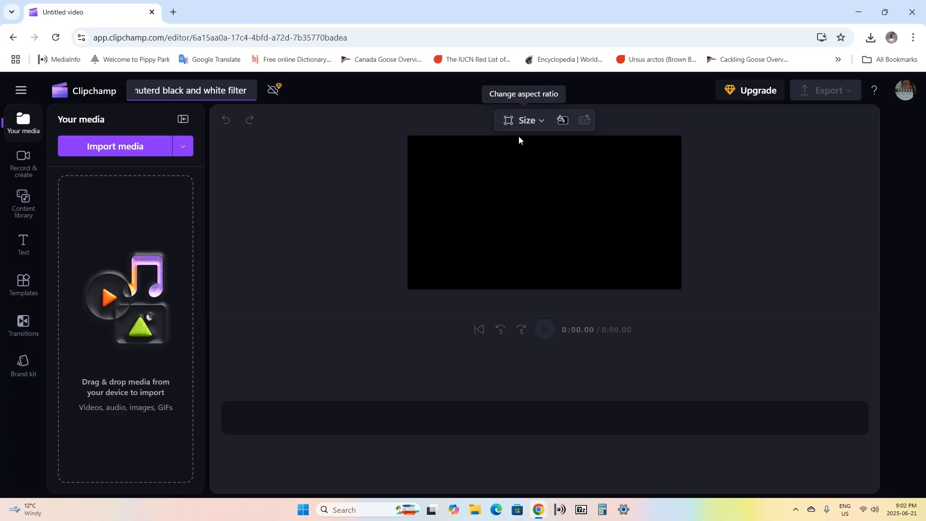
pyautogui.click(530, 122)
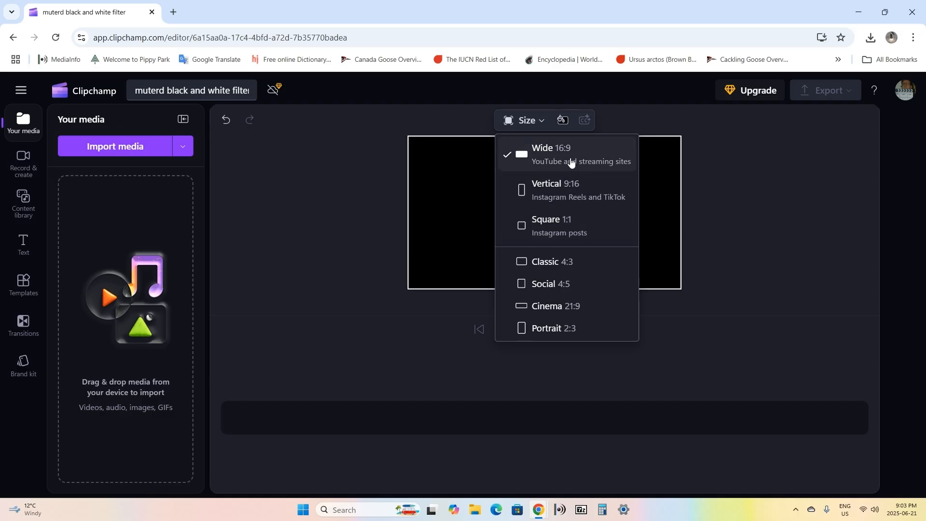
pyautogui.click(545, 155)
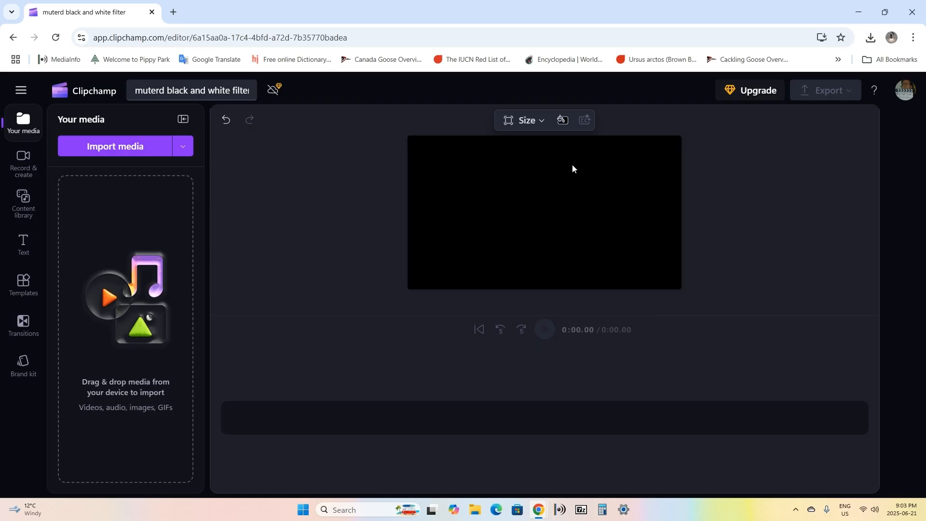
# - Import the nov25_a and nov25_b video clips from the "muted black and white" folder
pyautogui.click(103, 148)
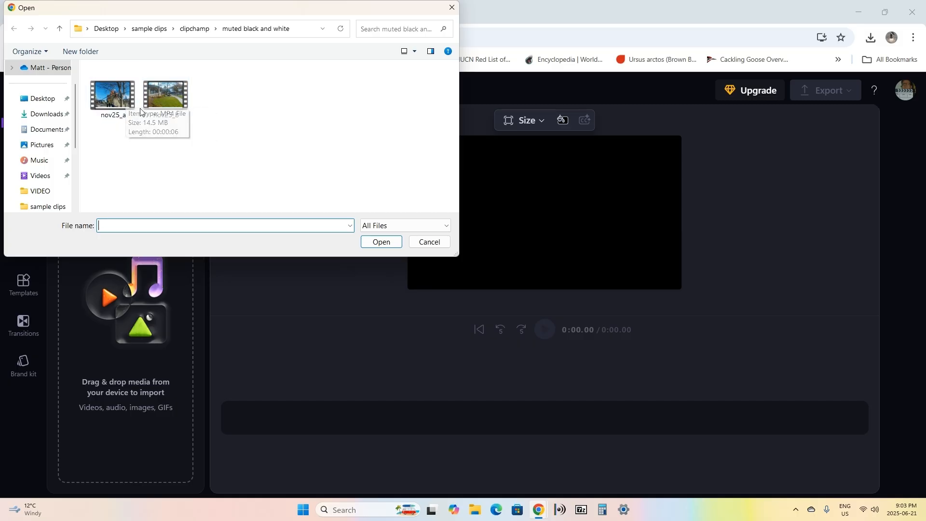
pyautogui.click(108, 99)
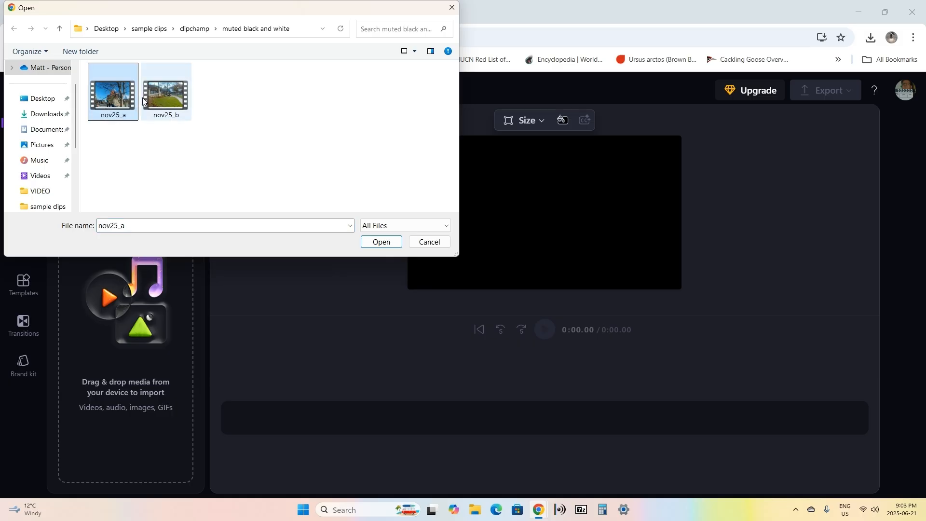
pyautogui.keyDown('ctrl'); pyautogui.click(163, 104); pyautogui.keyUp('ctrl')
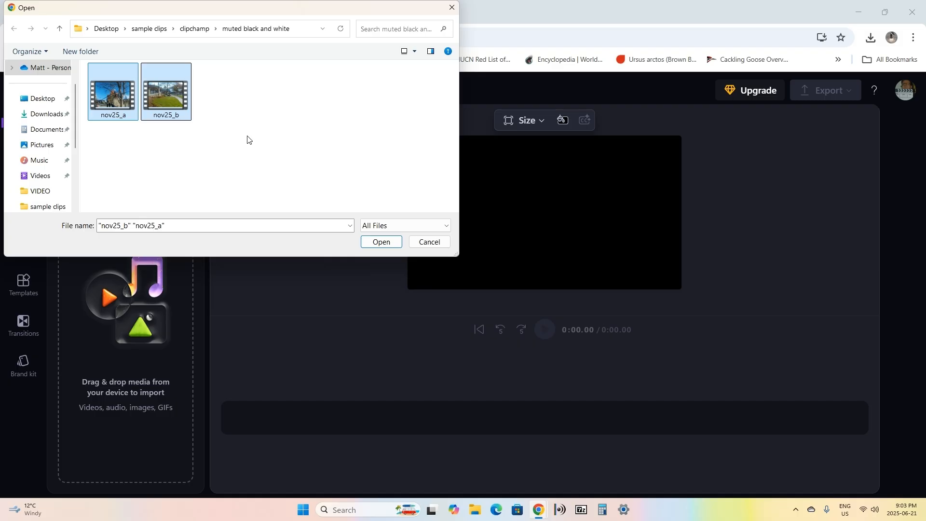
pyautogui.click(380, 243)
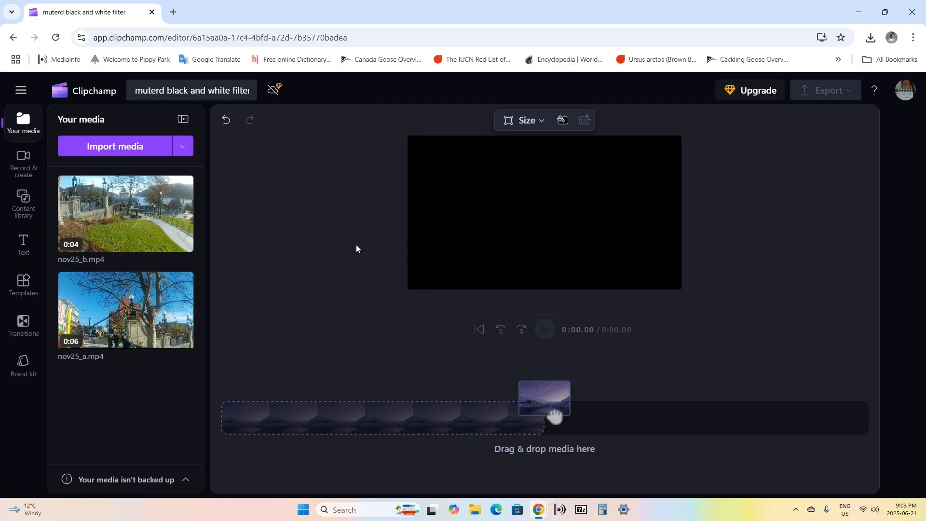
# - Add nov25_a.mp4 to the timeline, followed by nov25_b.mp4
pyautogui.moveTo(166, 307)
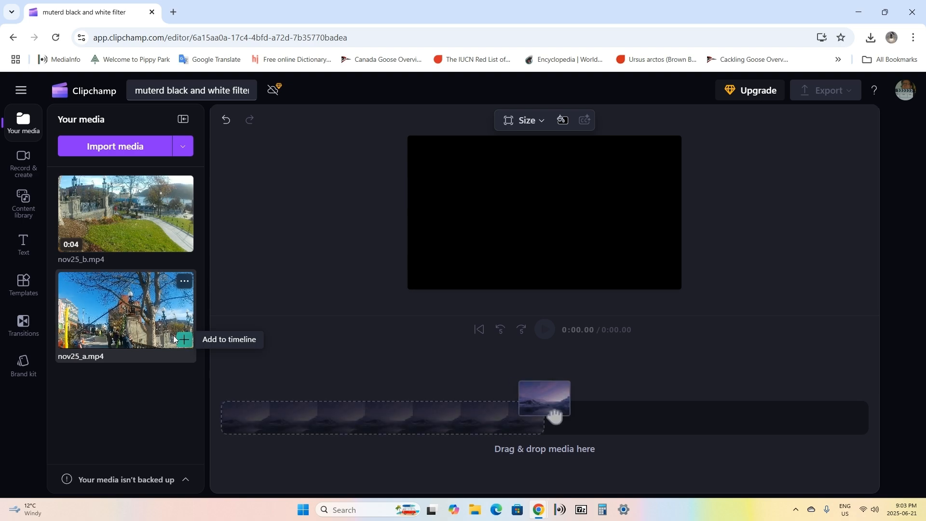
pyautogui.moveTo(183, 342)
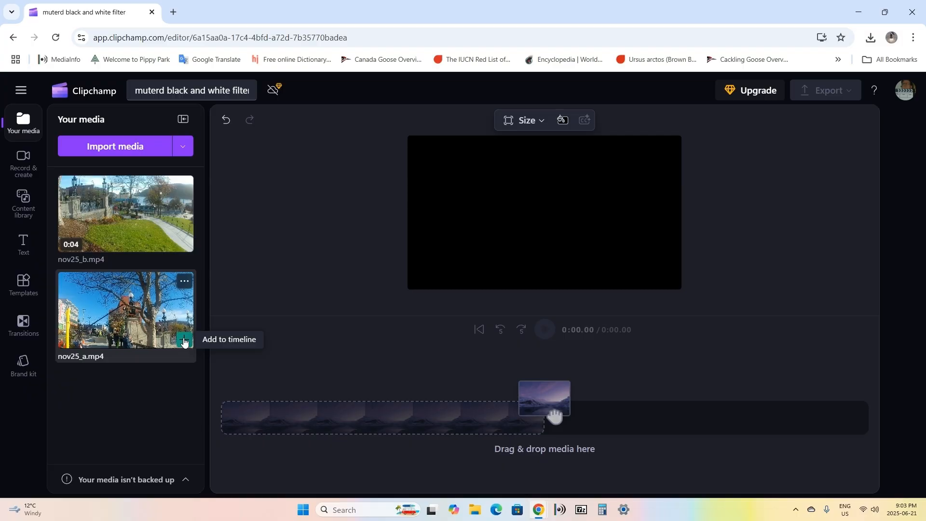
pyautogui.click(184, 340)
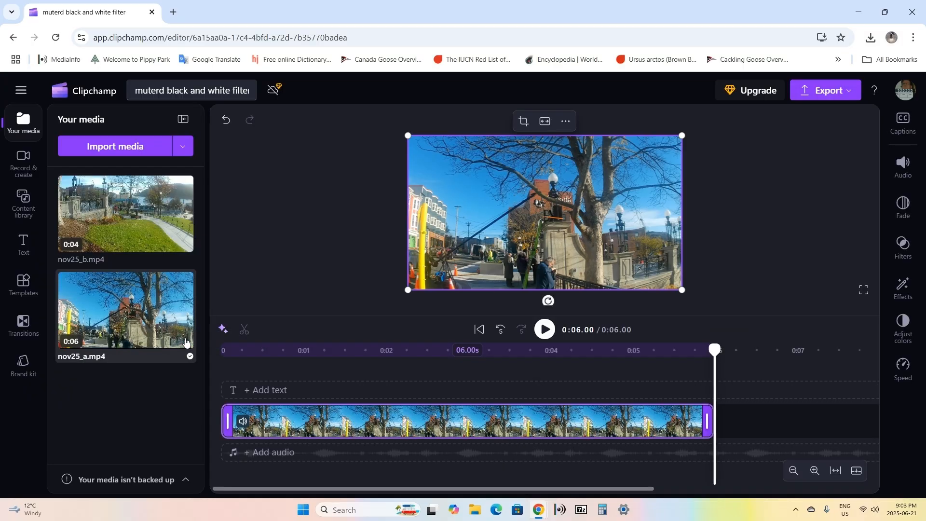
pyautogui.moveTo(134, 257)
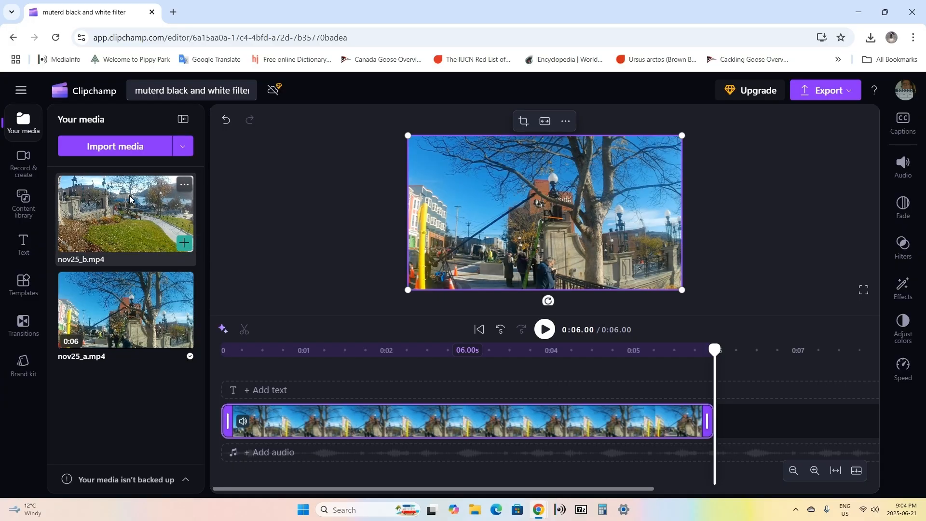
pyautogui.click(189, 247)
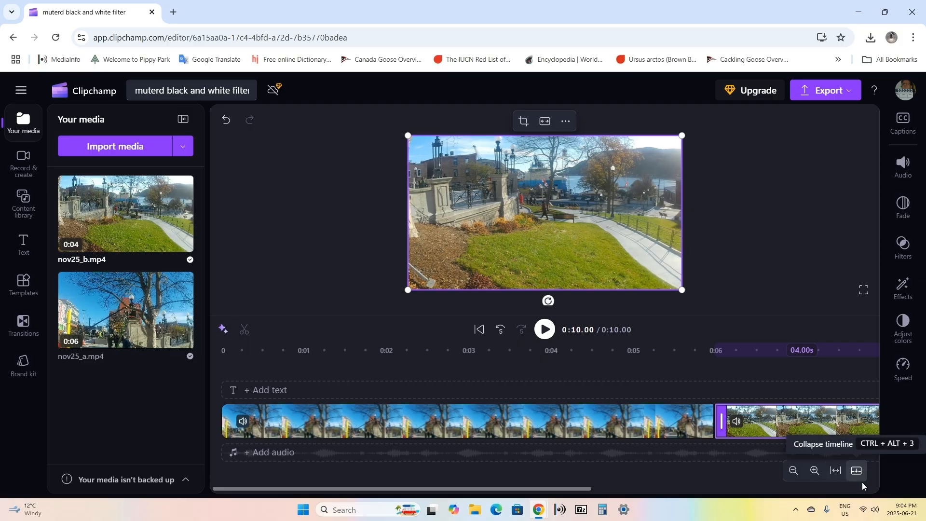
# - Play the two-clip timeline from the start to preview it, and return the playhead to the beginning
pyautogui.click(793, 471)
pyautogui.click(793, 471)
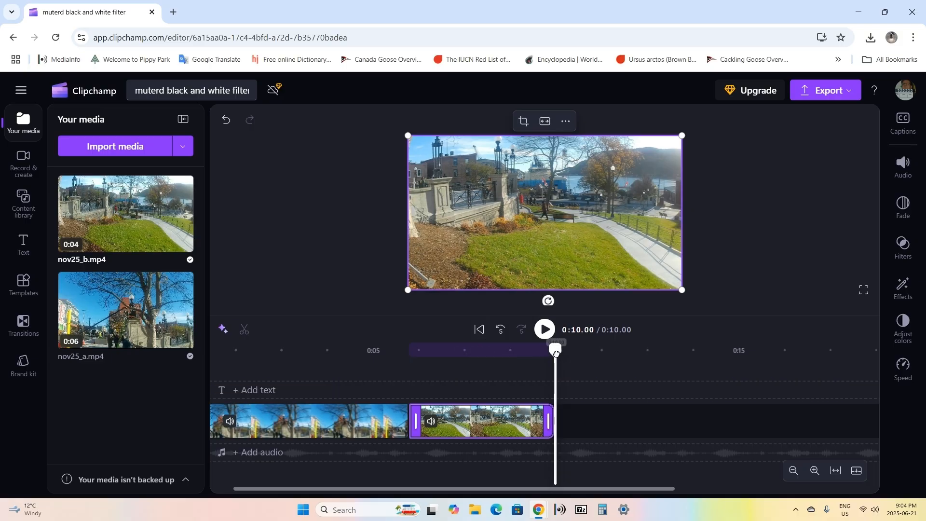
pyautogui.moveTo(556, 353); pyautogui.dragTo(479, 381)
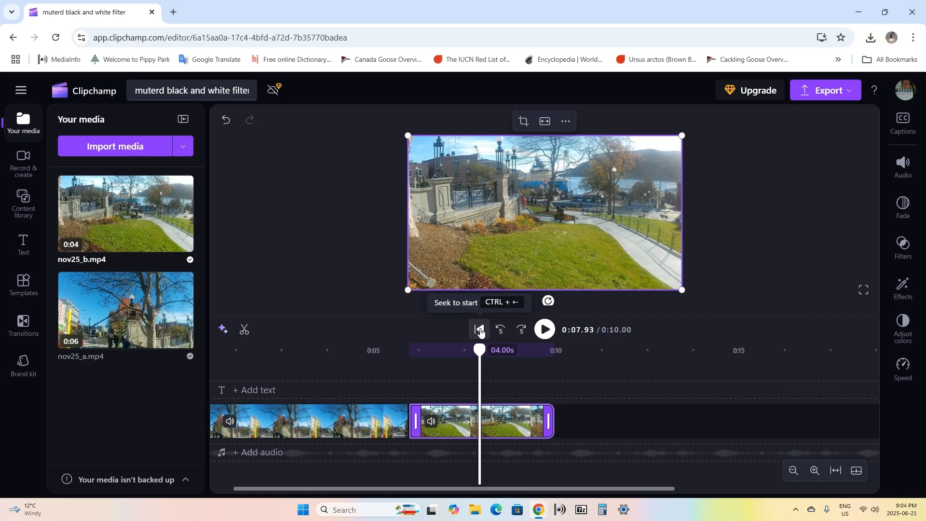
pyautogui.click(480, 330)
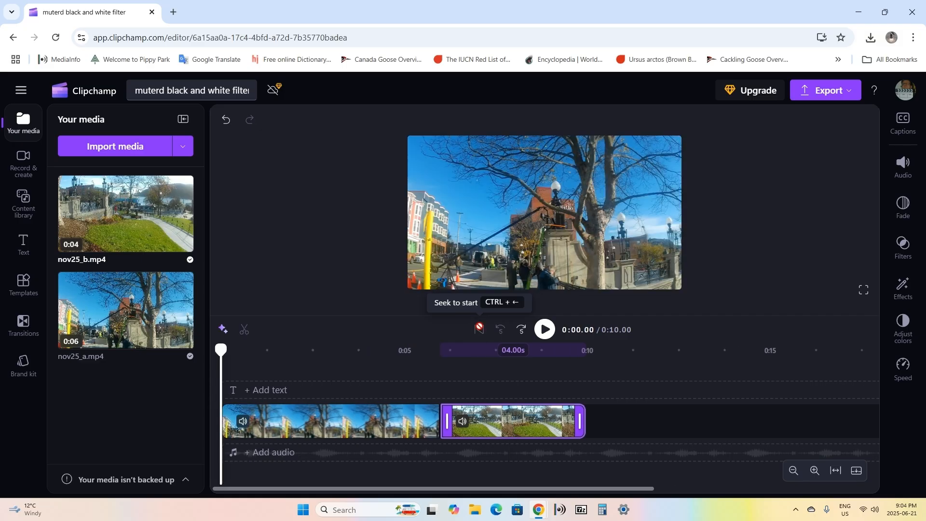
pyautogui.click(546, 330)
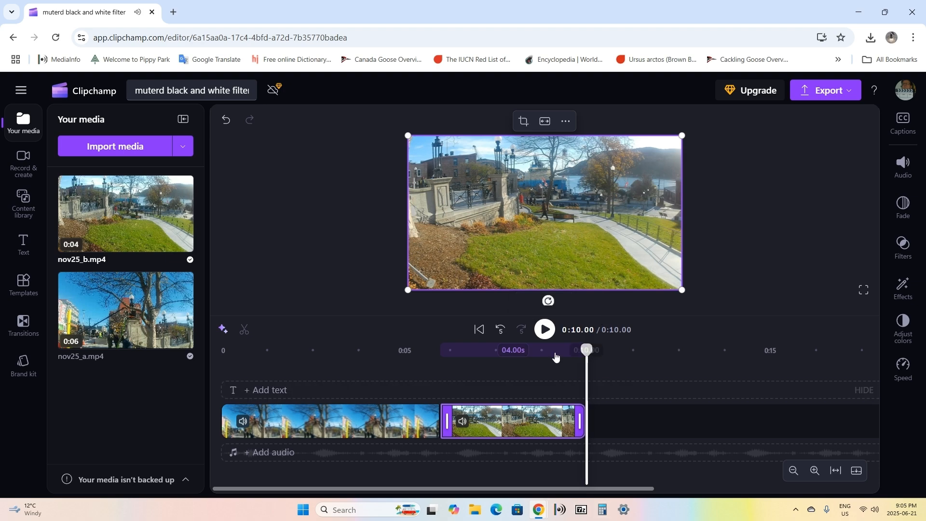
pyautogui.click(480, 330)
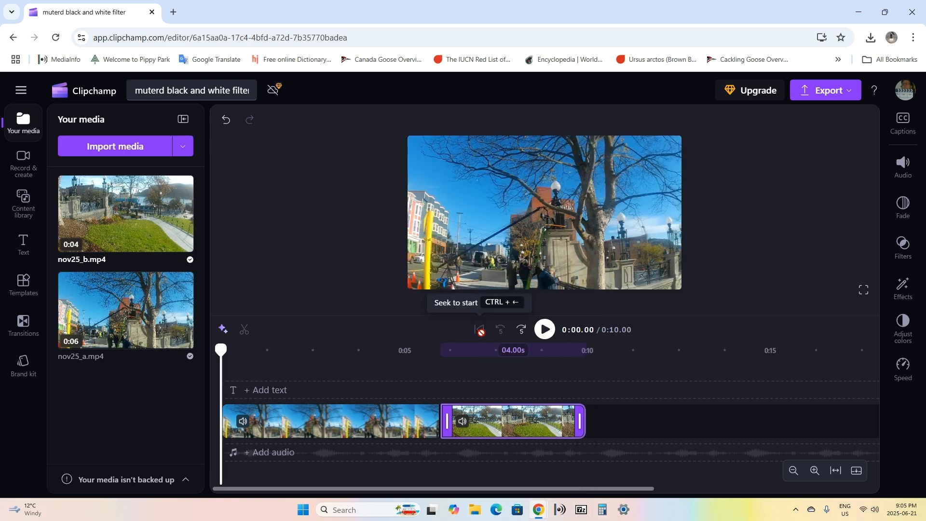
# - Apply the Muted B&W filter to the first clip, nov25_a, and close the filter settings
pyautogui.click(326, 425)
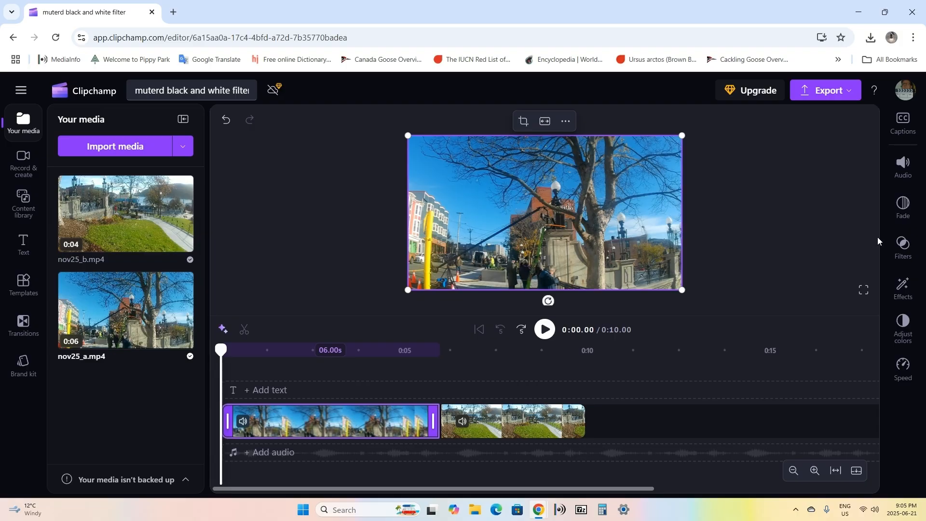
pyautogui.click(903, 250)
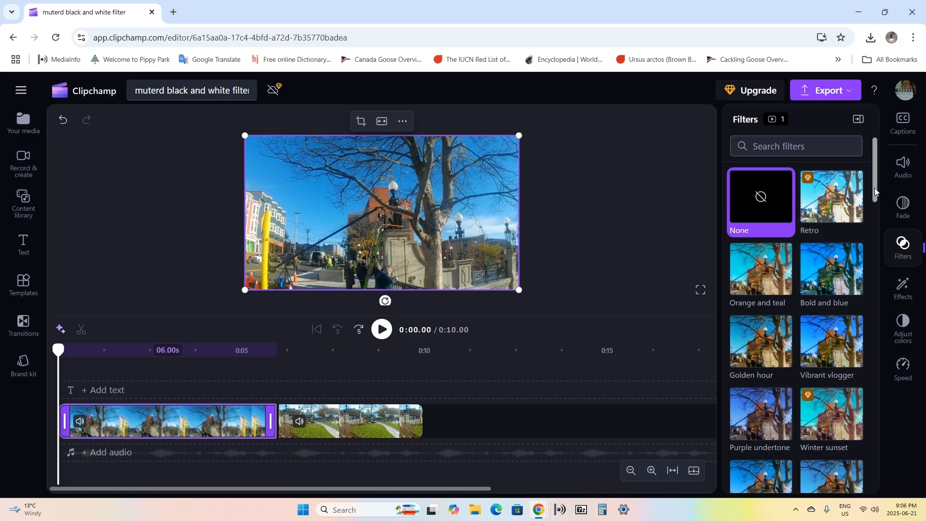
pyautogui.moveTo(874, 188); pyautogui.dragTo(872, 379)
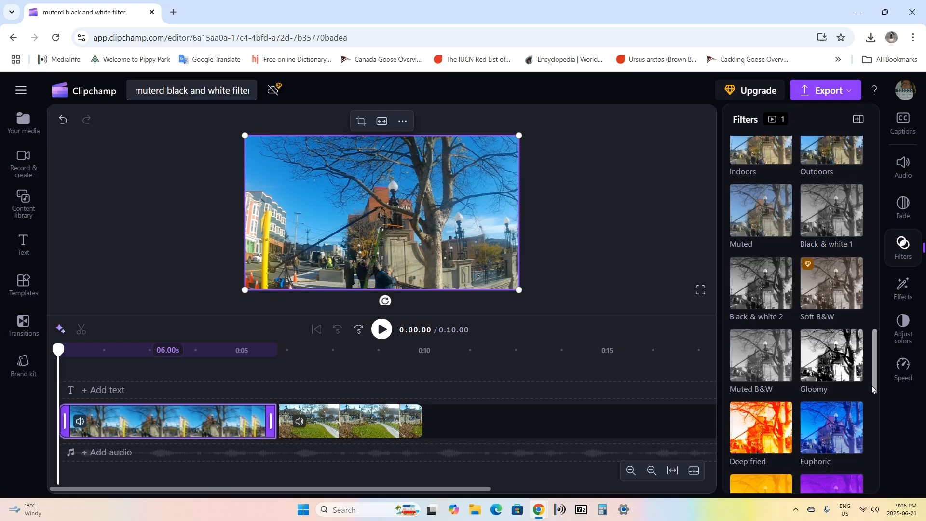
pyautogui.click(764, 372)
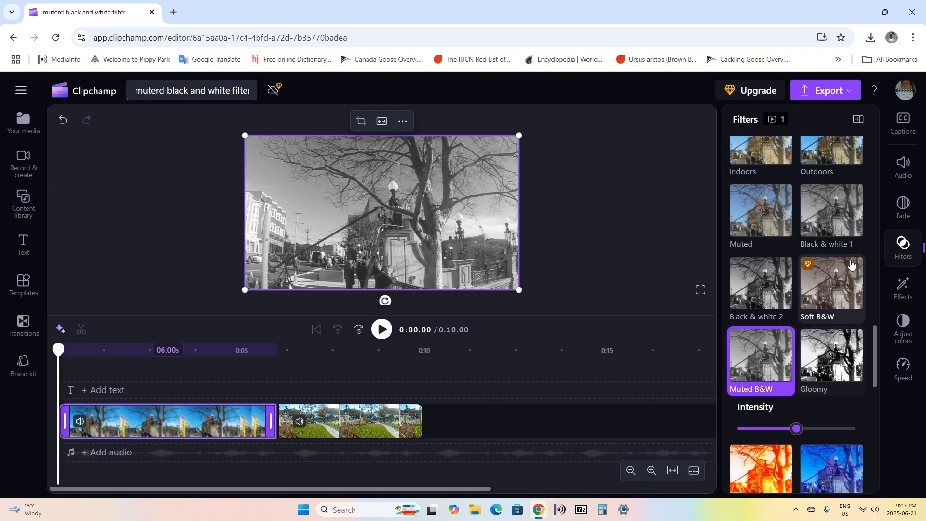
pyautogui.click(856, 120)
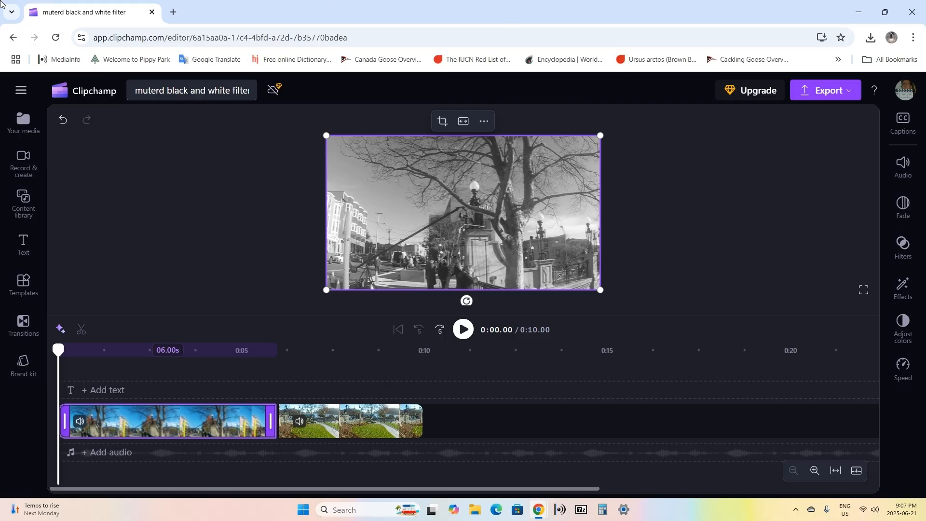
# - Go back to the home page and reopen the "muterd black and white filter" project from the saved videos
pyautogui.click(21, 90)
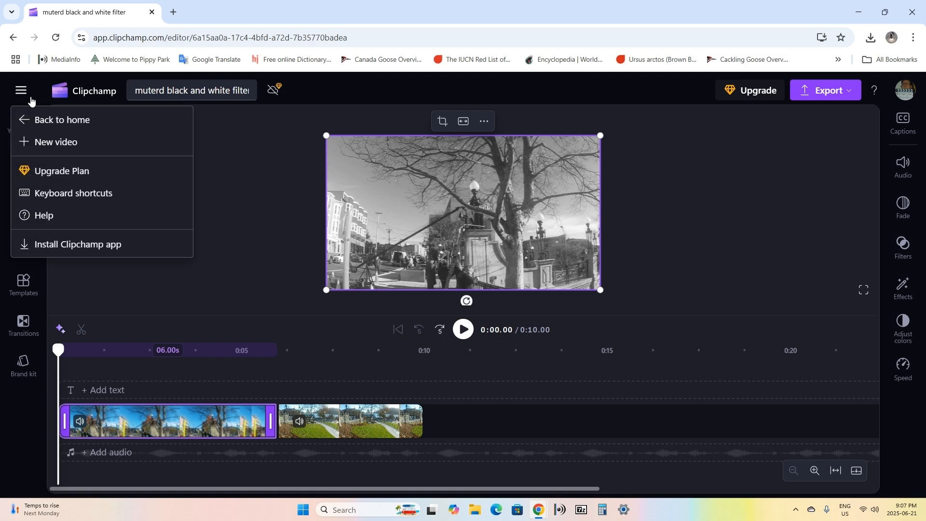
pyautogui.click(50, 124)
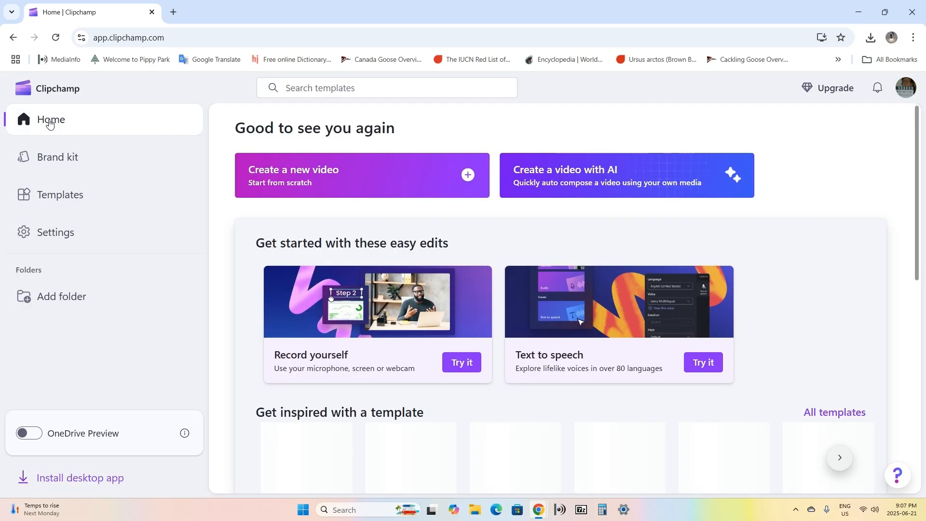
pyautogui.scroll(-1, 386, 188)
pyautogui.scroll(-1, 392, 190)
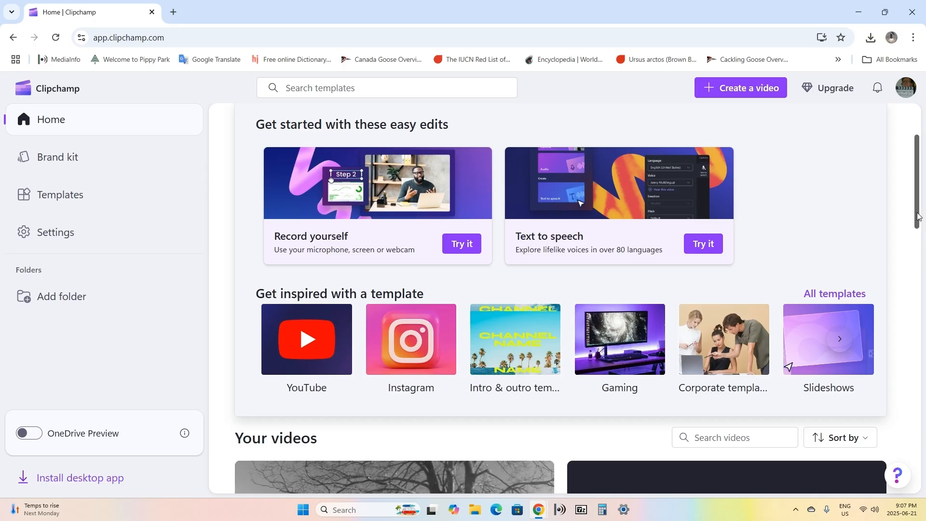
pyautogui.moveTo(922, 219); pyautogui.dragTo(918, 297)
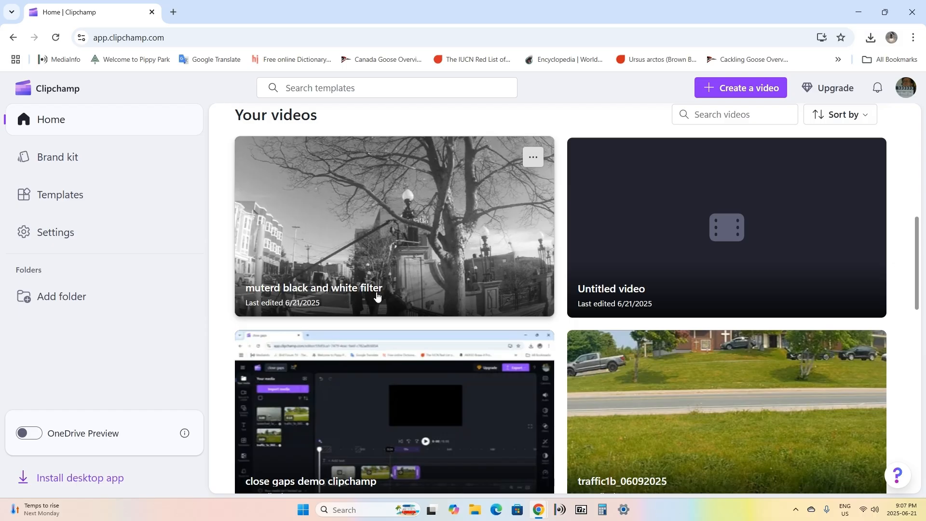
pyautogui.click(372, 230)
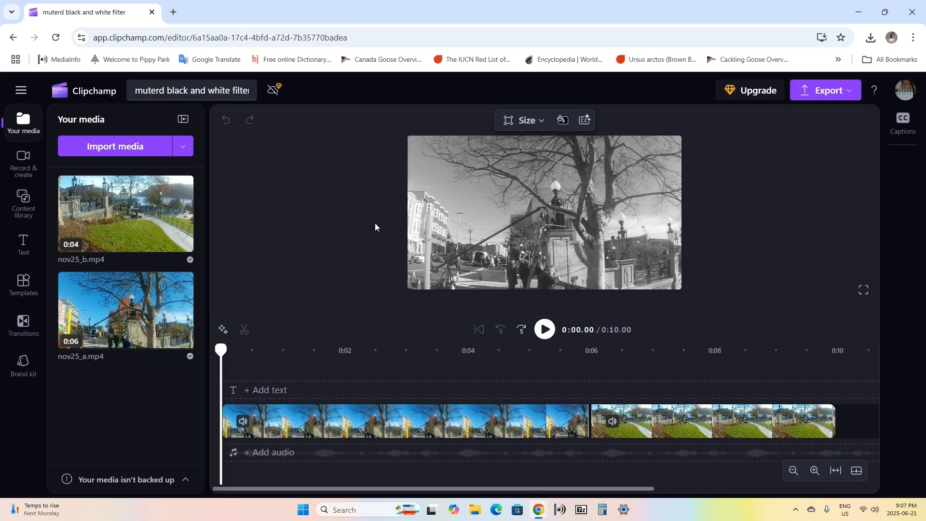
# - Apply the Muted B&W filter to the second clip, nov25_b, with the playhead over it, and close the filter settings
pyautogui.click(622, 422)
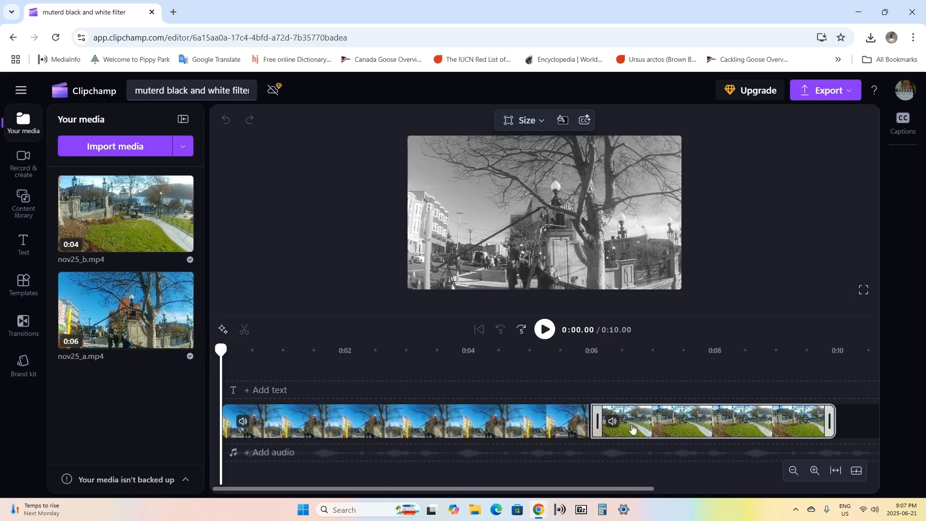
pyautogui.click(688, 424)
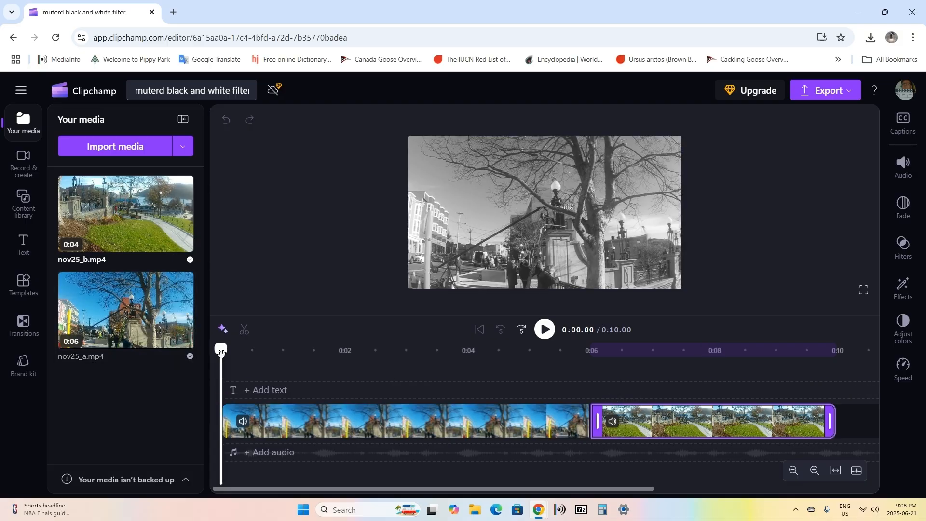
pyautogui.moveTo(221, 353); pyautogui.dragTo(603, 399)
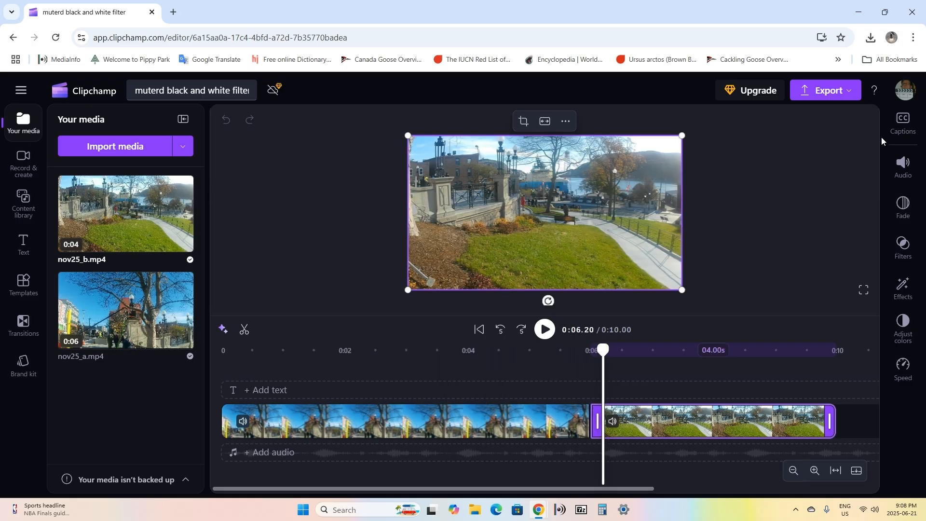
pyautogui.click(903, 250)
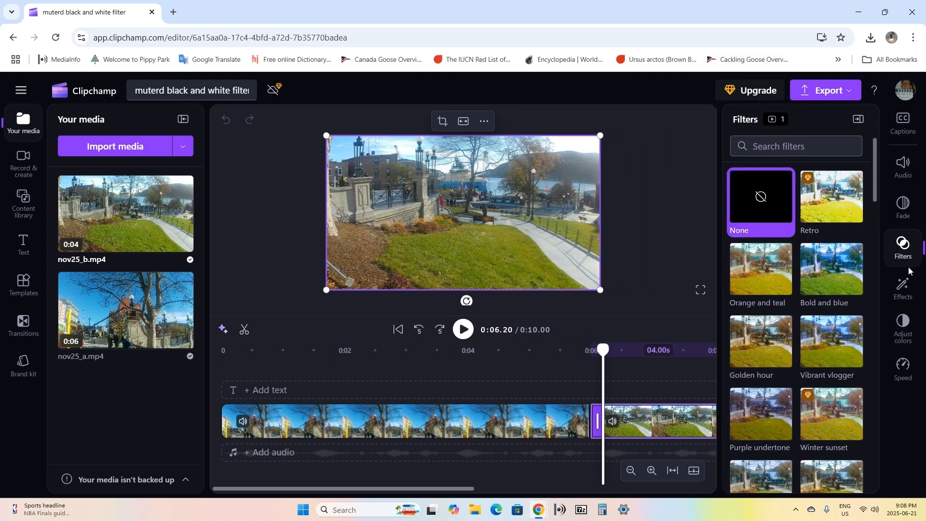
pyautogui.moveTo(874, 180); pyautogui.dragTo(867, 380)
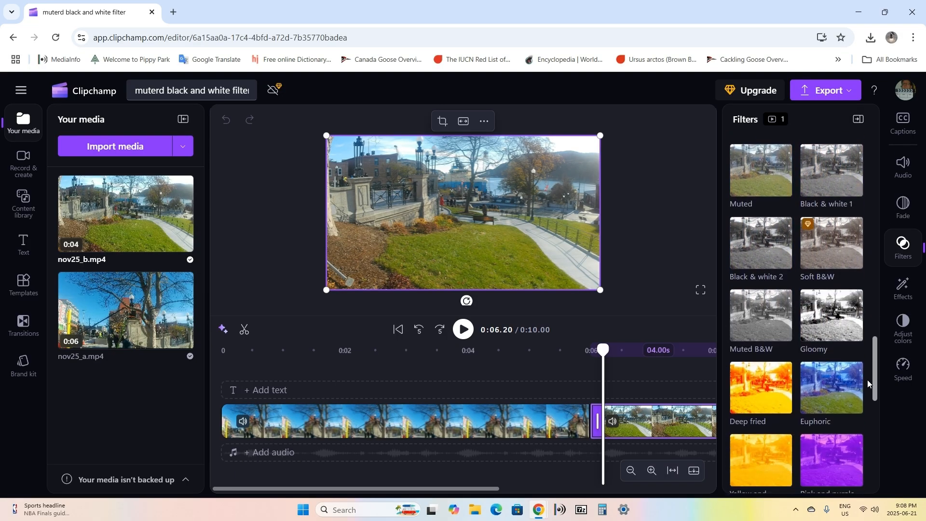
pyautogui.click(755, 322)
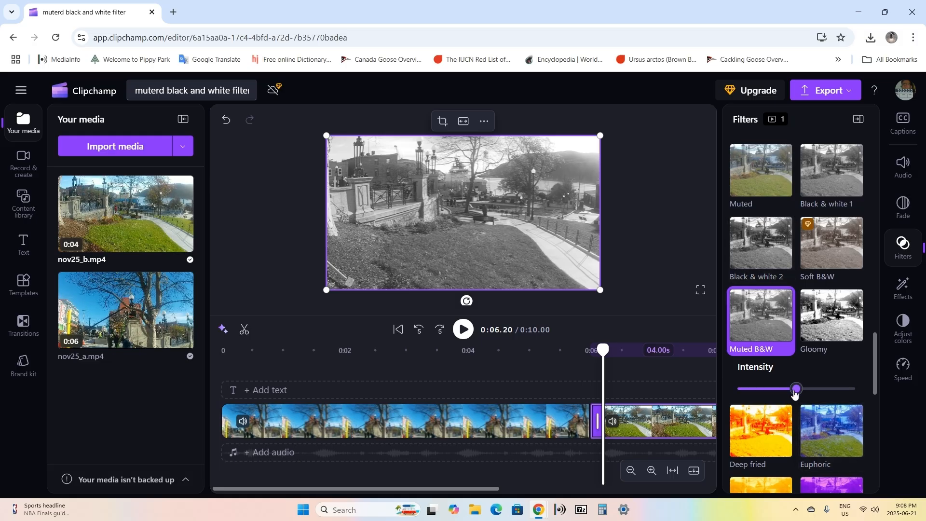
pyautogui.click(857, 120)
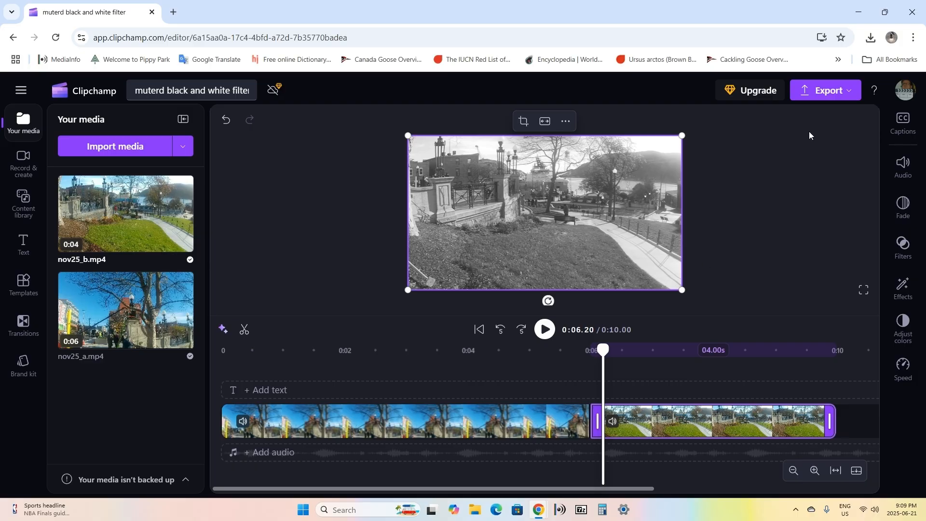
# - Export the finished video as an MP4 at 1080p quality
pyautogui.click(829, 92)
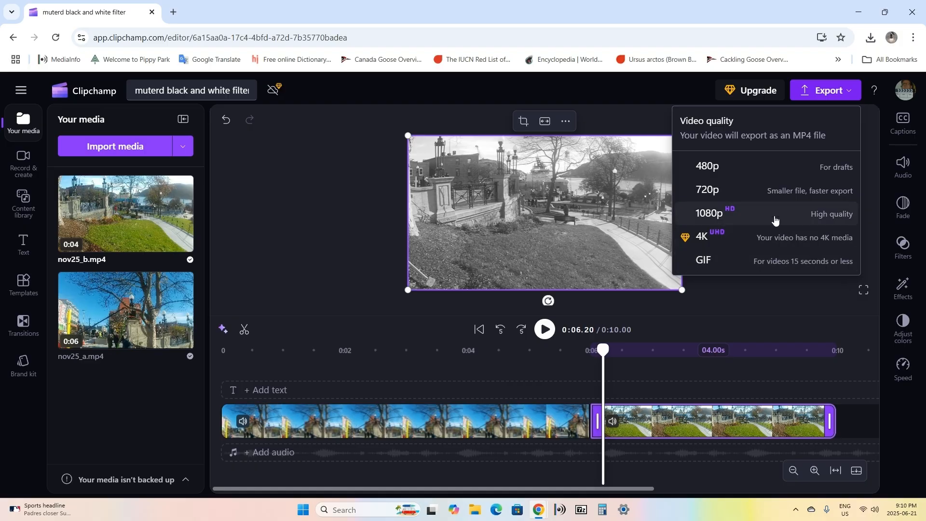
pyautogui.click(707, 215)
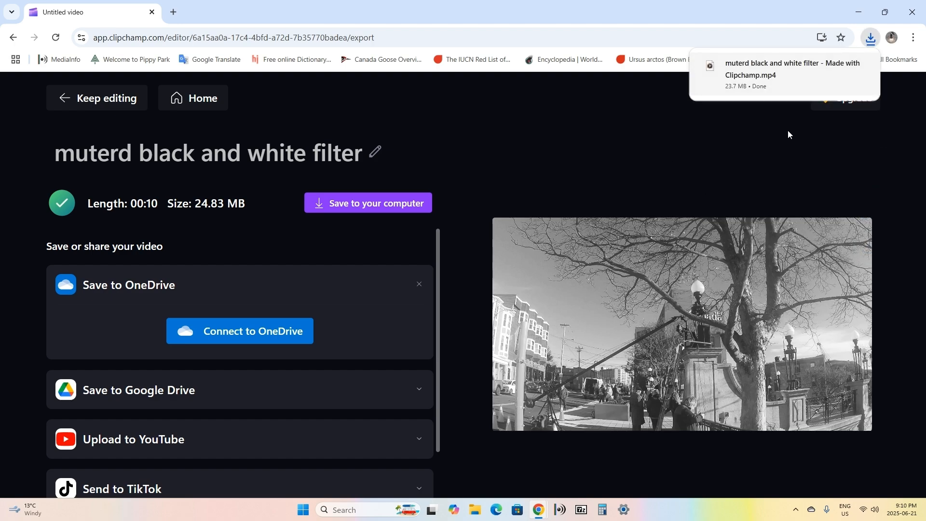
pyautogui.moveTo(765, 77)
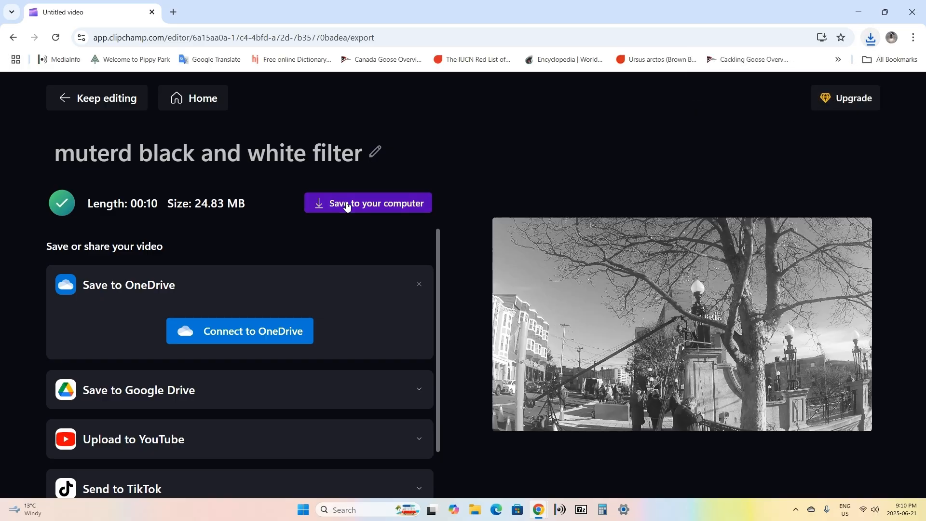
# - Save the exported video to the "muted black and white" folder as "muterd black and white filter - Made with Clipchamp"
pyautogui.click(346, 204)
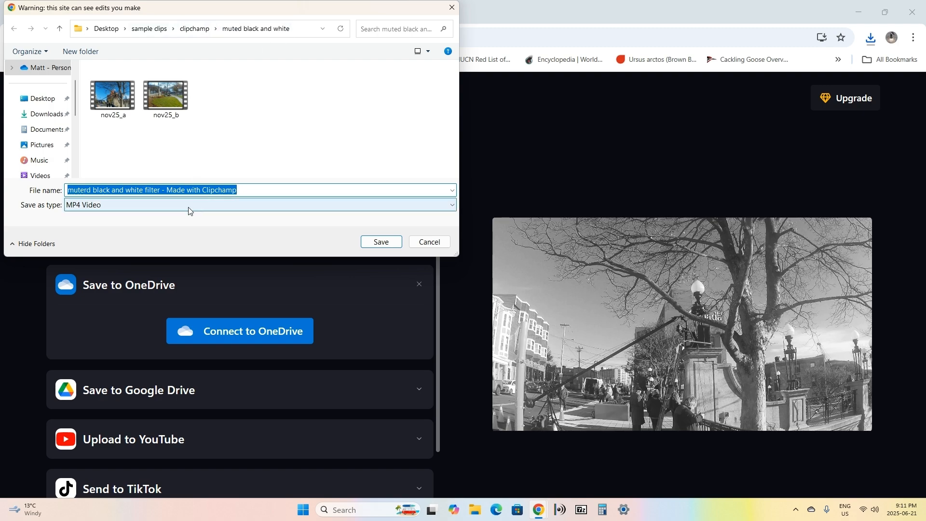
pyautogui.click(85, 191)
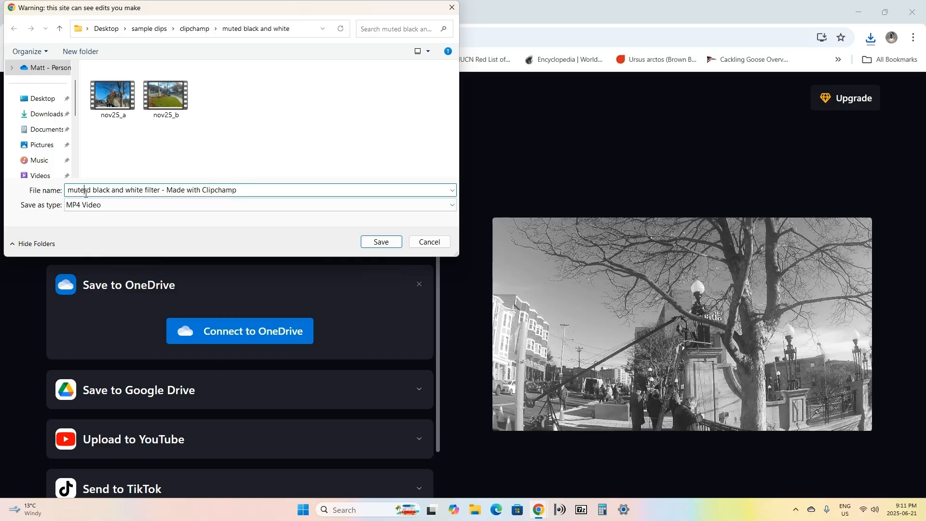
pyautogui.write('r')
pyautogui.click(377, 245)
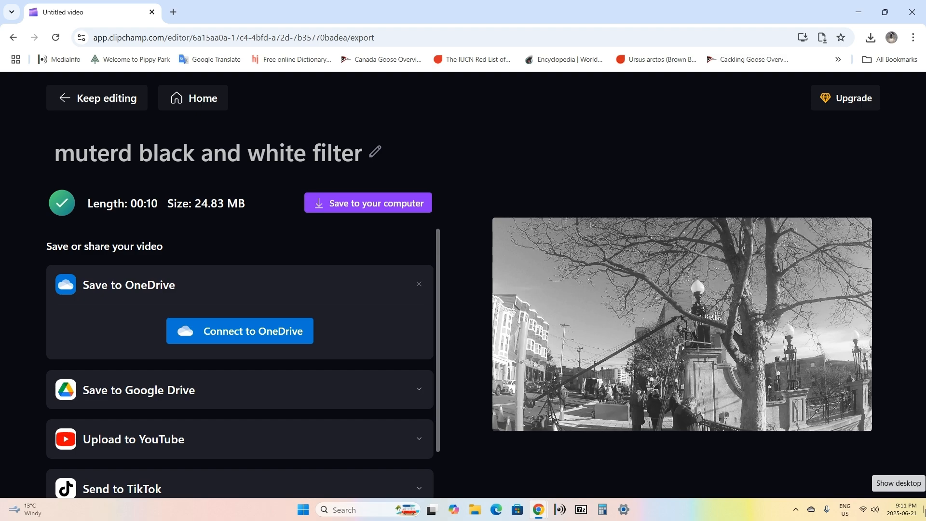
# - Go to the desktop and open the "muted black and white" folder inside sample clips > clipchamp
pyautogui.click(923, 510)
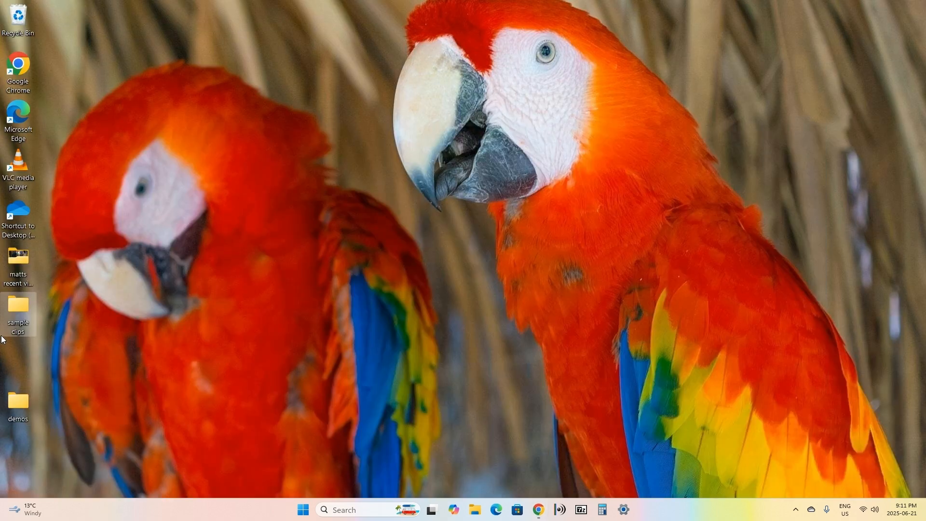
pyautogui.doubleClick(15, 309)
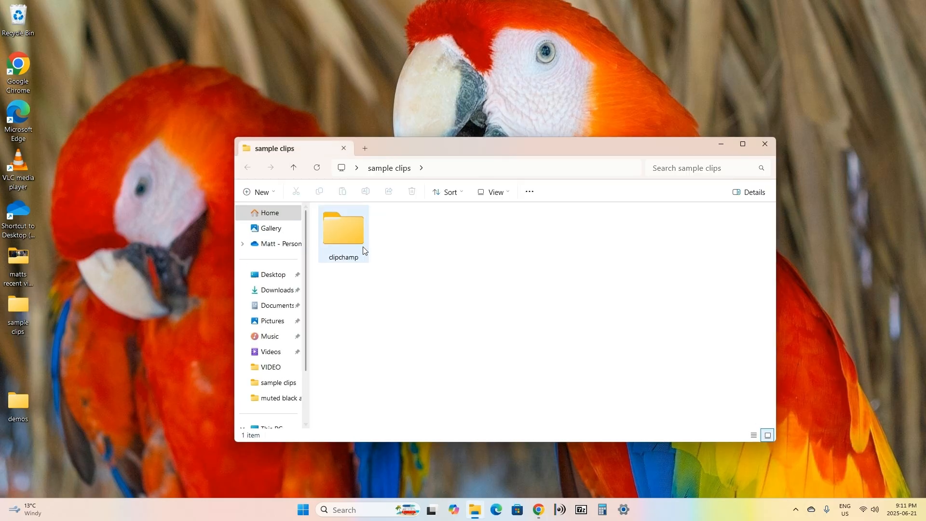
pyautogui.doubleClick(363, 247)
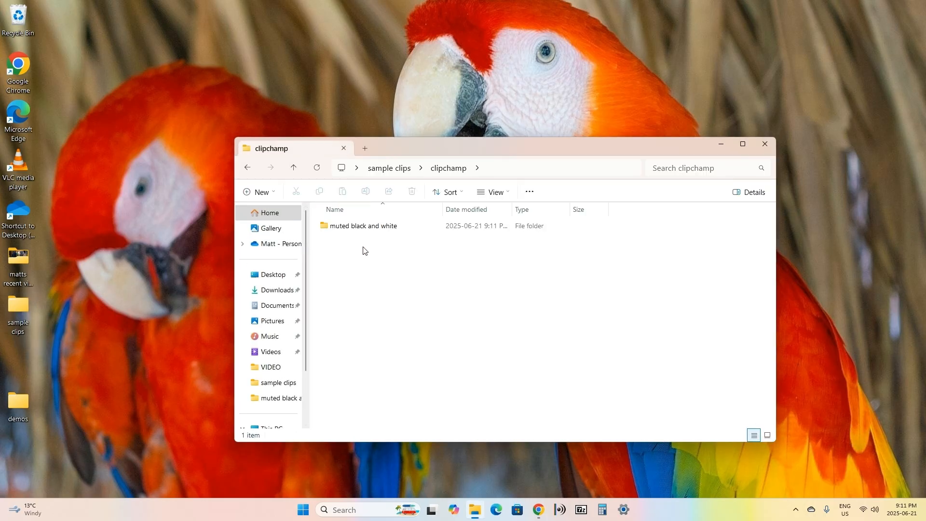
pyautogui.click(362, 232)
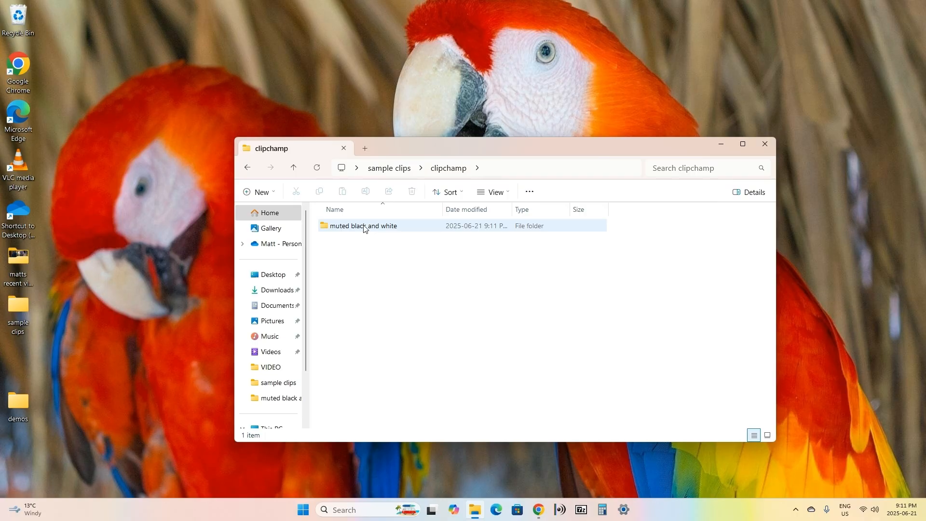
pyautogui.doubleClick(363, 234)
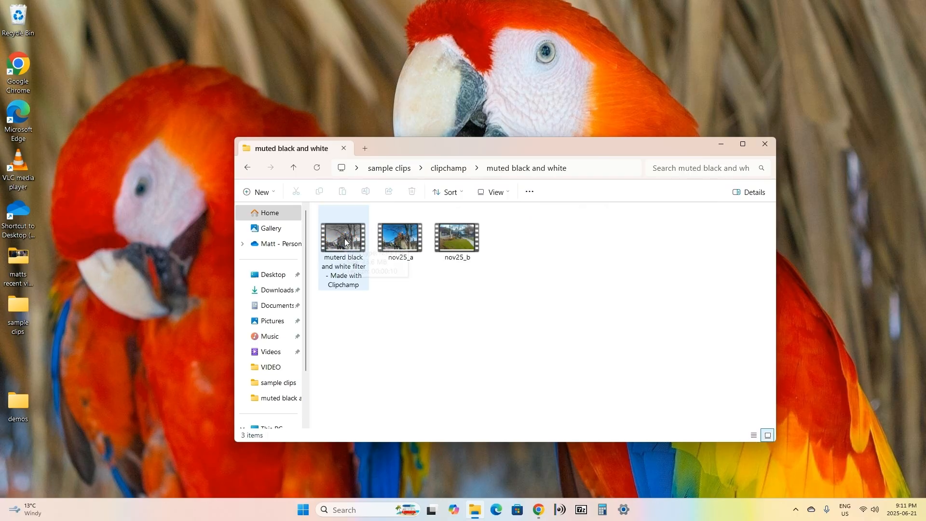
# - Play the exported "muterd black and white filter - Made with Clipchamp" video full screen in Media Player
pyautogui.moveTo(341, 246)
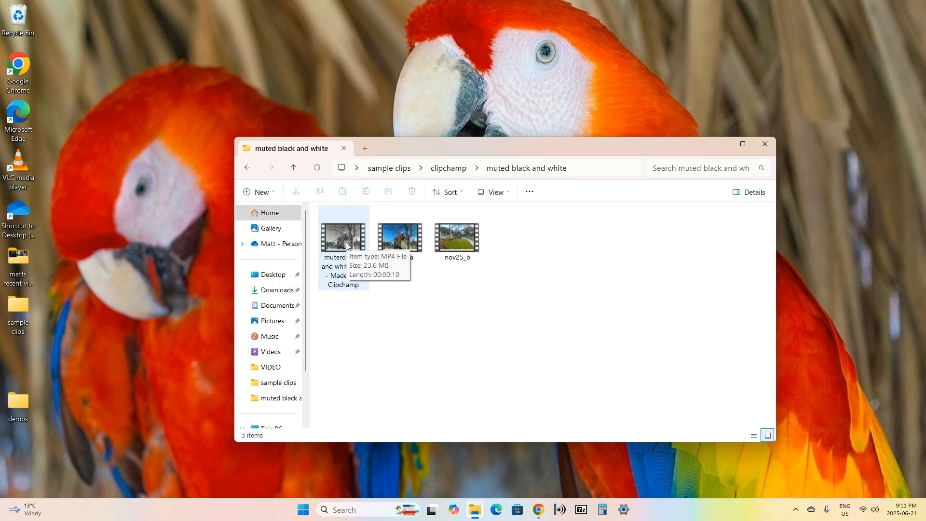
pyautogui.doubleClick(346, 242)
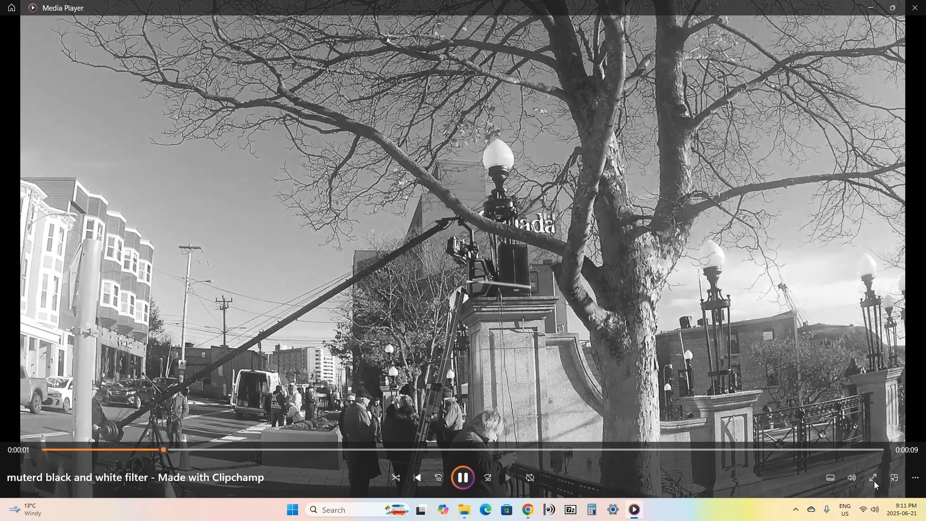
pyautogui.click(875, 481)
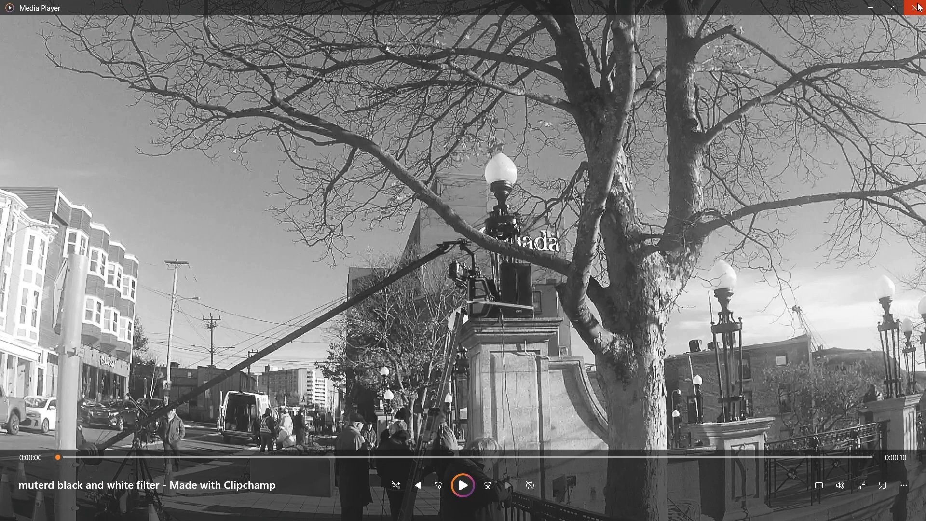
# - Close the video player and the folder window, and switch back to the Clipchamp export page in Chrome
pyautogui.click(915, 8)
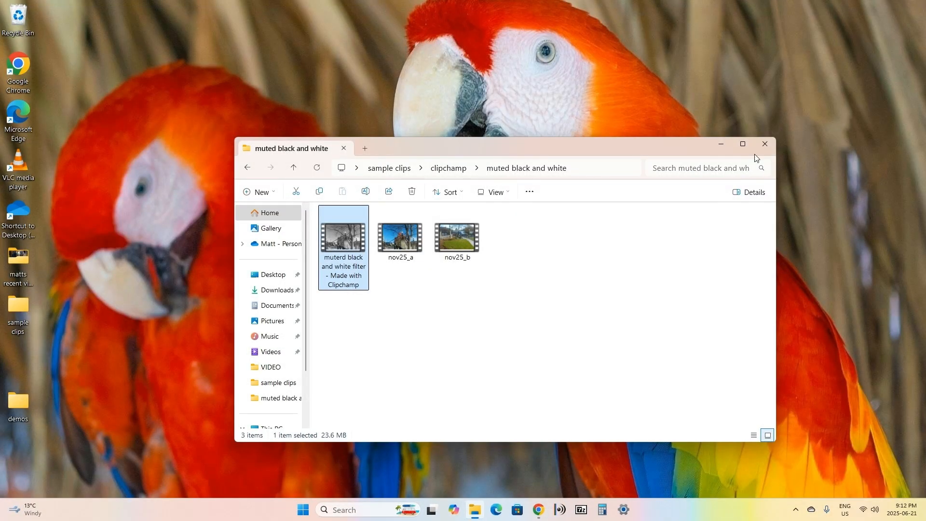
pyautogui.click(765, 145)
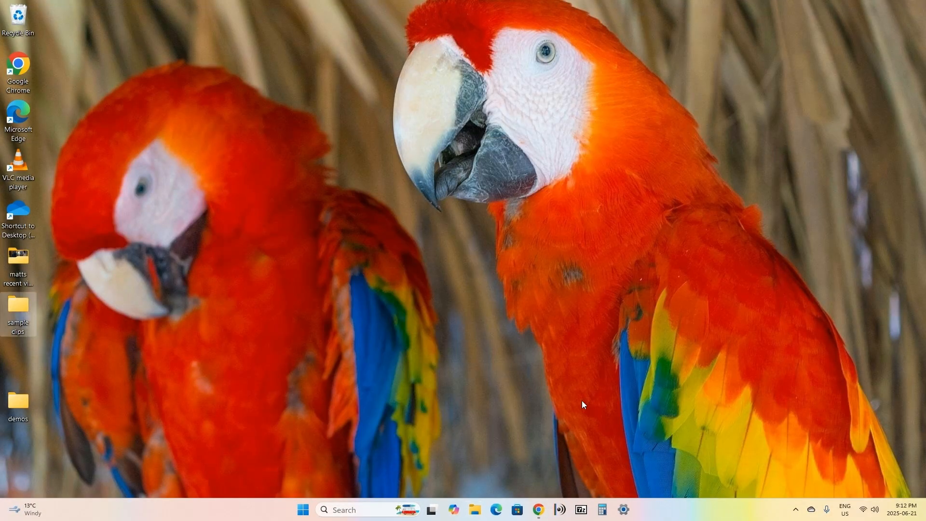
pyautogui.moveTo(538, 510)
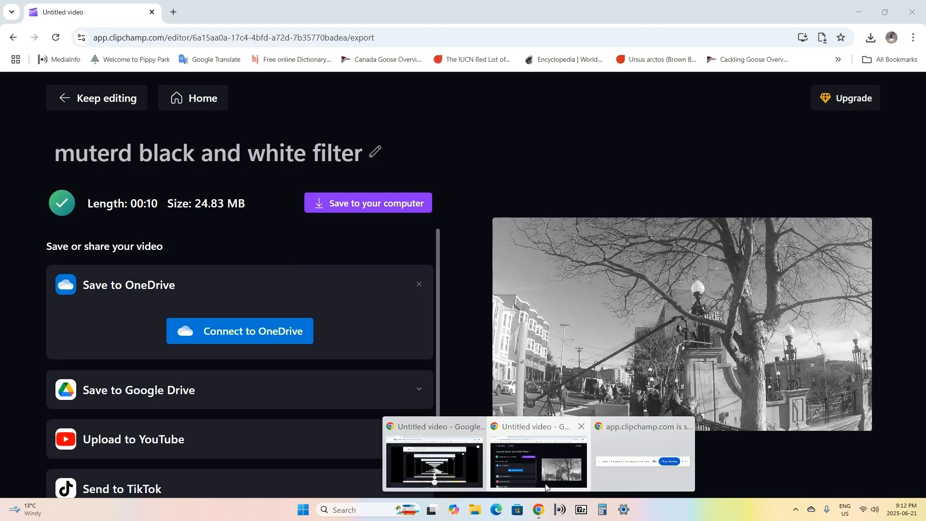
pyautogui.click(545, 486)
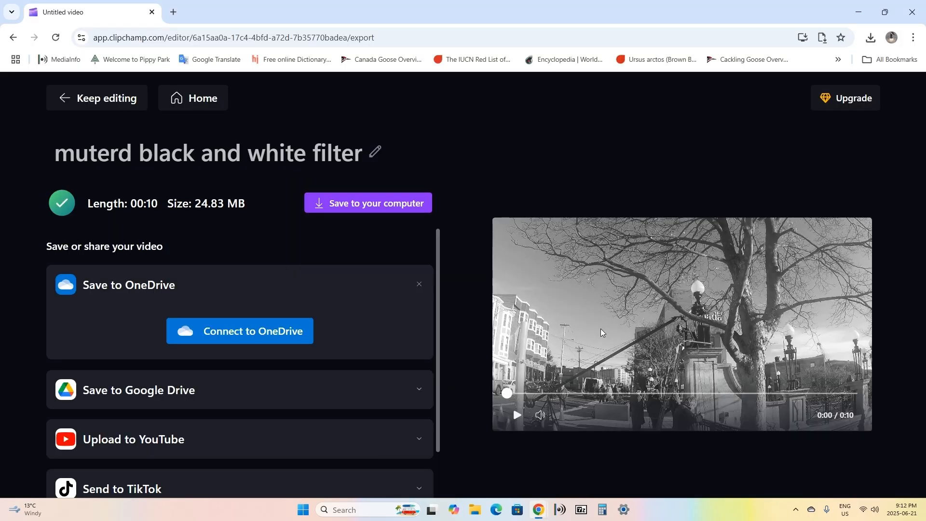